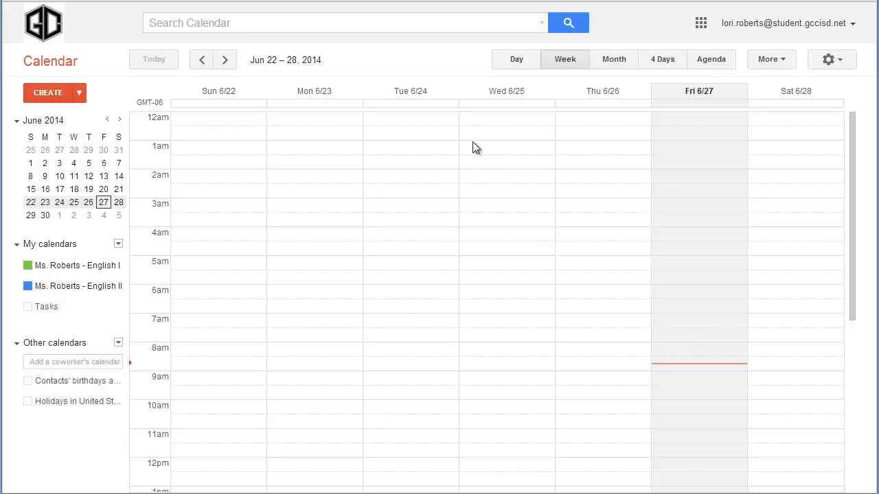
Look through the Day, Week, Month, 4 Days and Agenda calendar layouts, finishing in the Week layout.
click(516, 67)
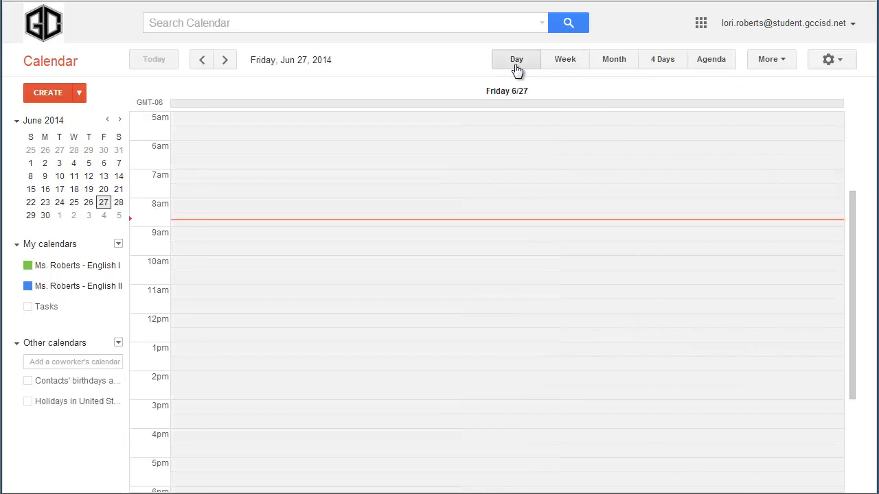
click(578, 67)
click(610, 67)
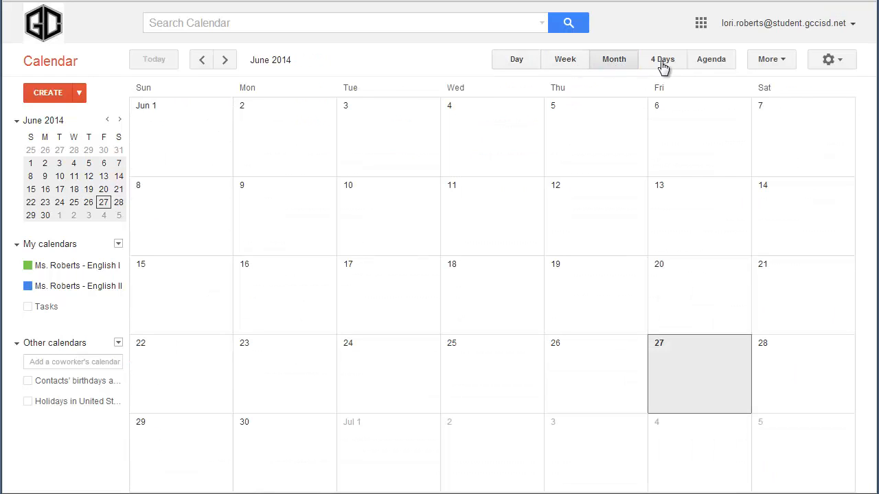
click(662, 66)
click(711, 68)
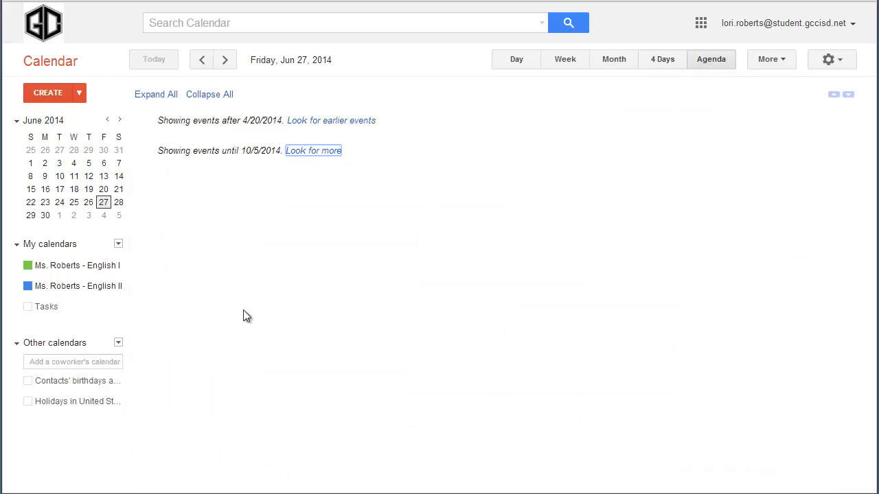
click(517, 66)
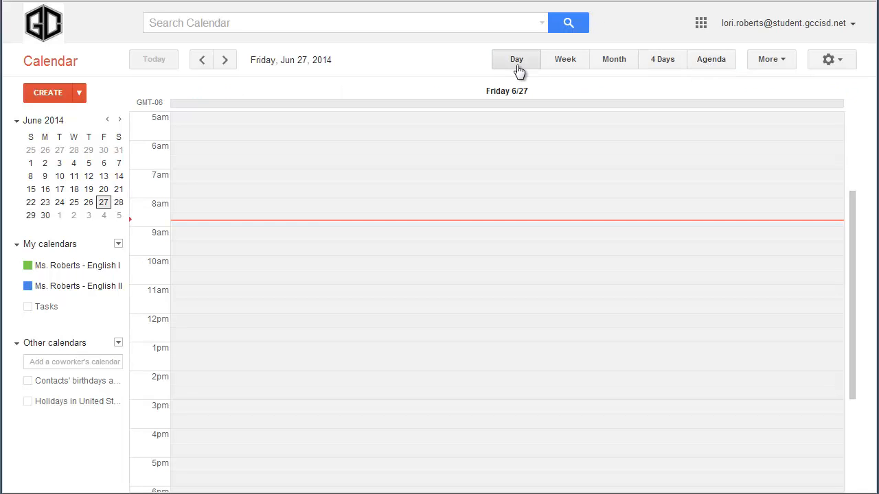
click(562, 66)
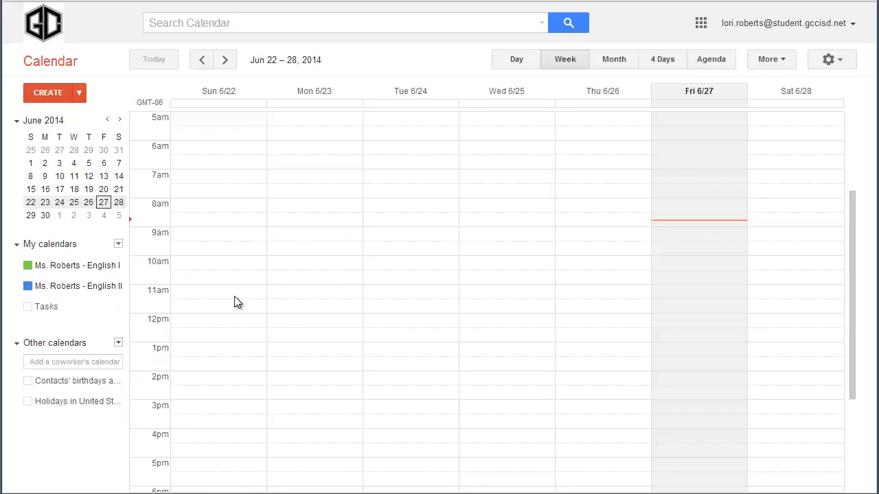
Move the weekly calendar forward to the week of August 24–30, 2014.
click(226, 60)
click(226, 61)
click(226, 61)
click(226, 60)
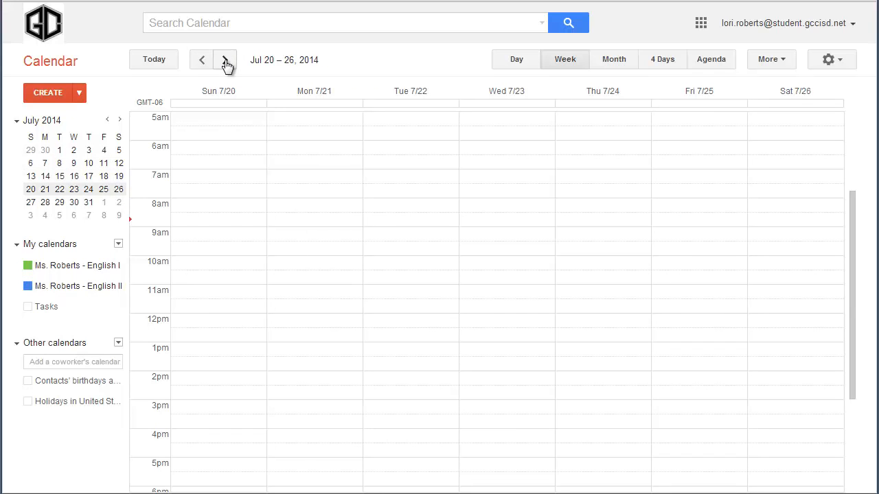
click(226, 61)
click(225, 60)
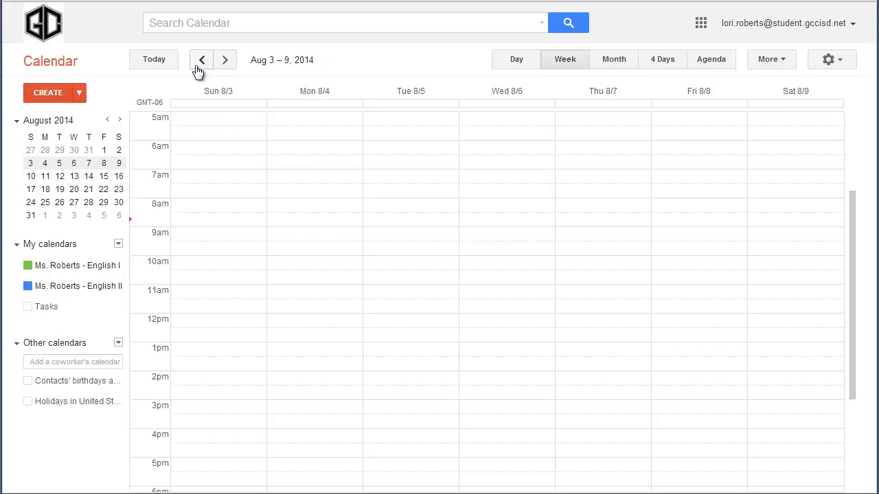
click(227, 64)
click(226, 63)
click(227, 63)
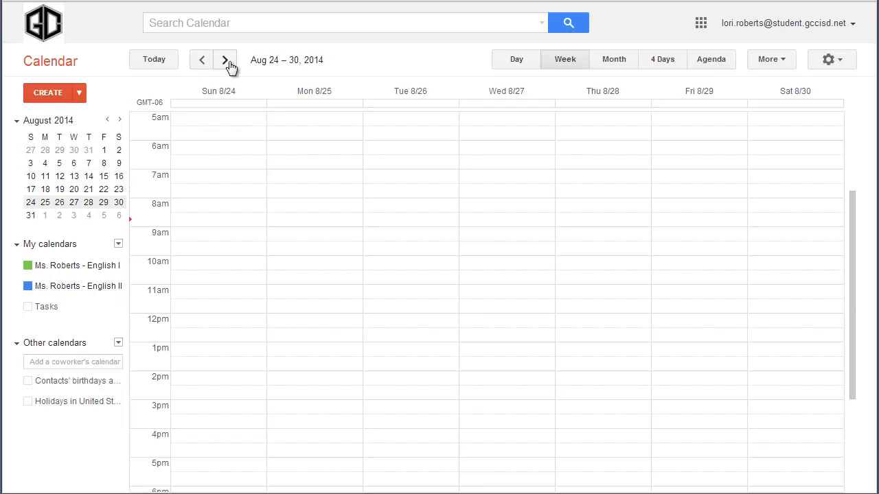
click(226, 66)
click(202, 67)
Create the event "First Day of School activities" on Monday, August 25, from 6:00am to 2:30pm in the English I calendar.
drag(302, 148, 307, 384)
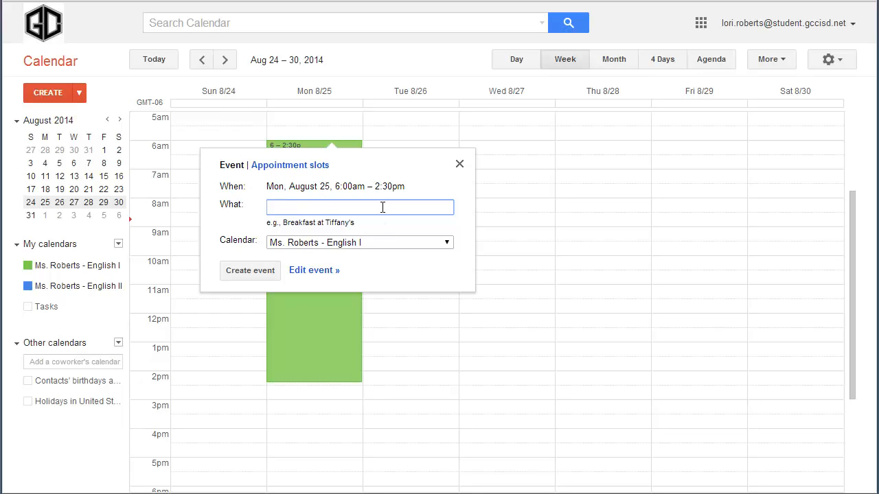
text(First Day of School activities)
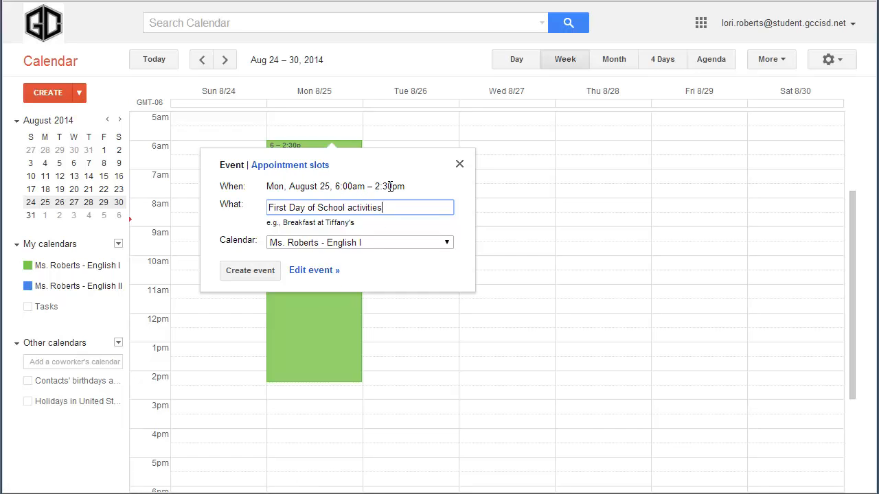
click(250, 272)
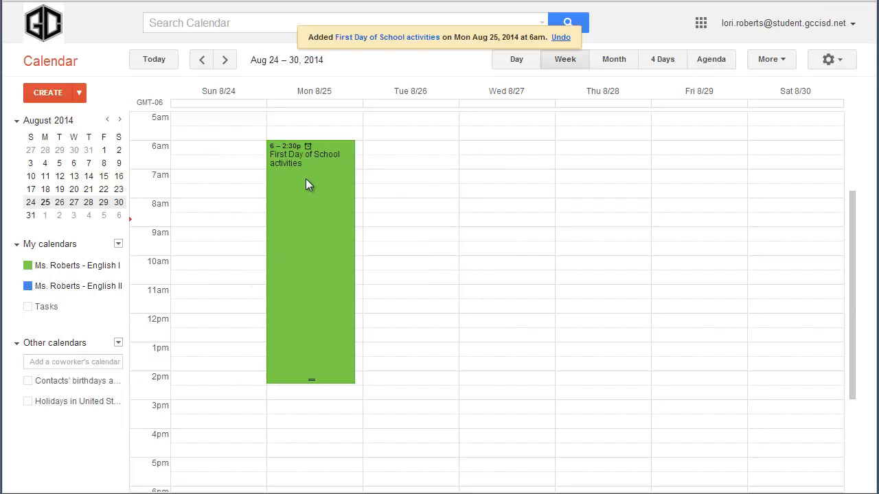
Create an all-day event titled "First Day of School" on Monday, August 25, in the English II calendar.
click(299, 102)
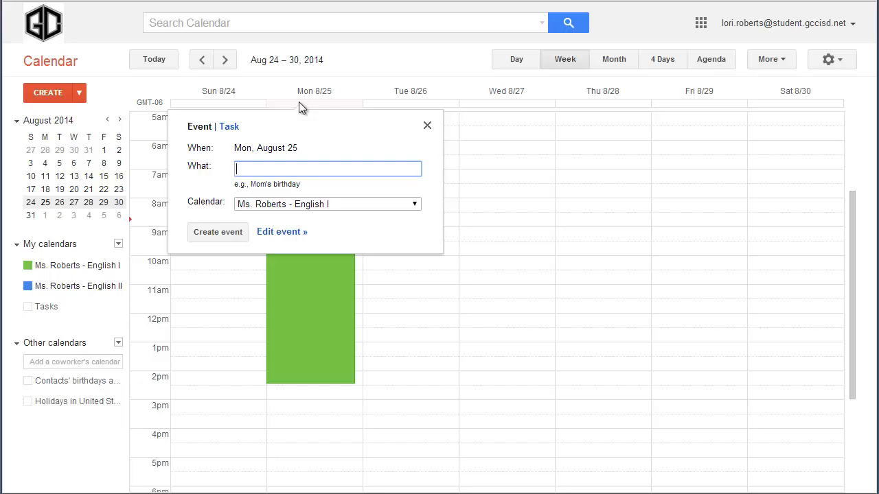
text(First Day of School)
click(312, 205)
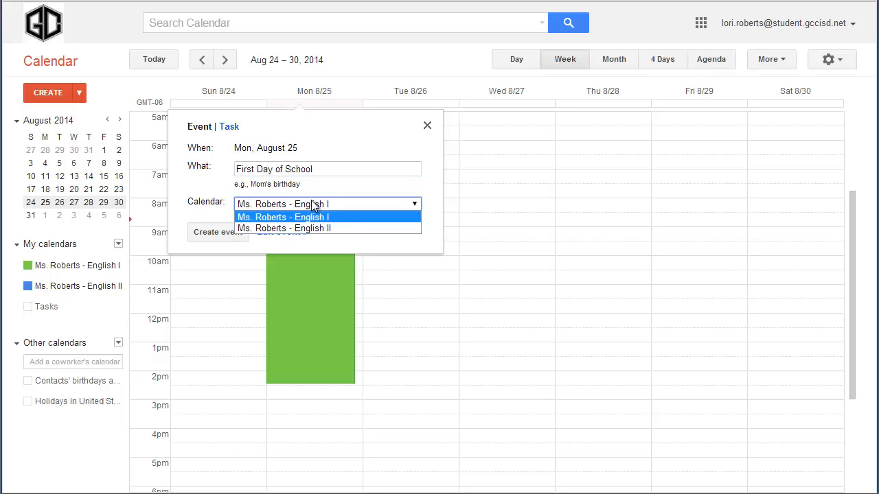
click(316, 228)
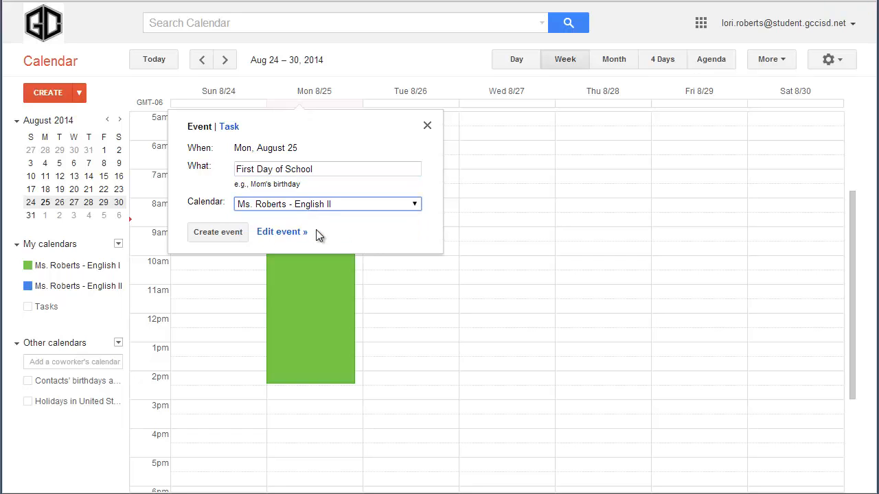
click(223, 233)
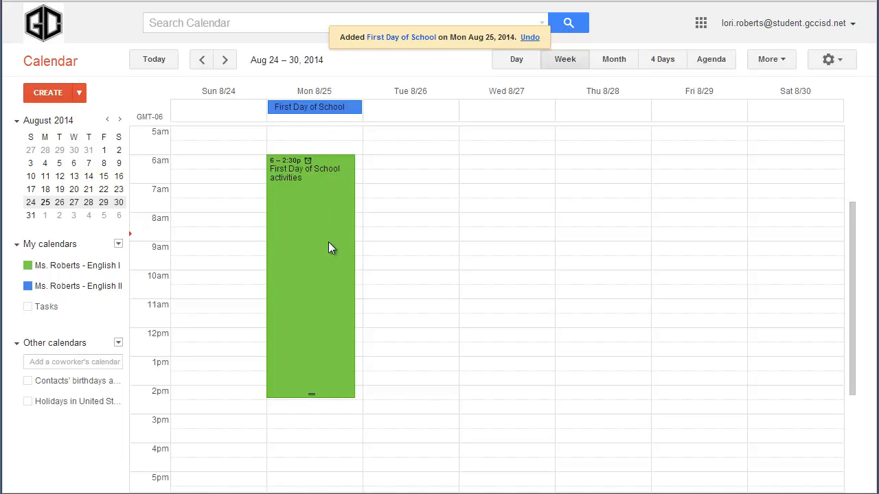
Open the "First Day of School activities" event for editing, make it all day and retitle it "Vocabulary Quiz".
click(292, 180)
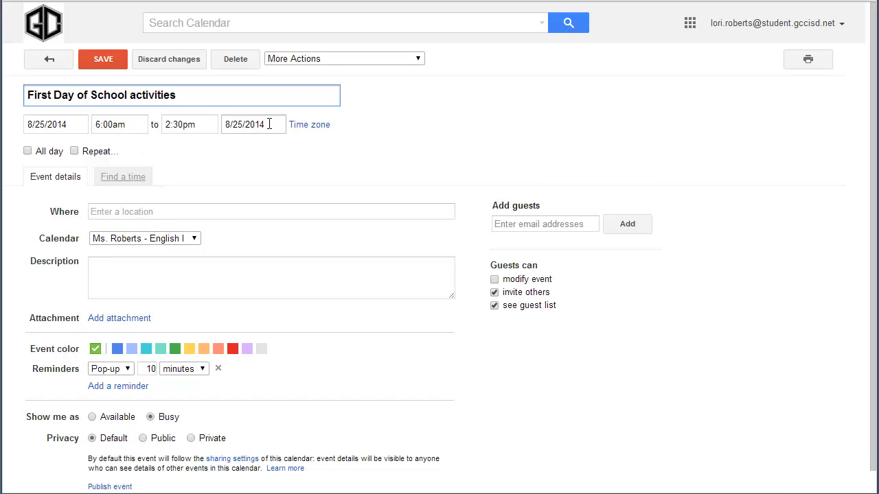
click(28, 151)
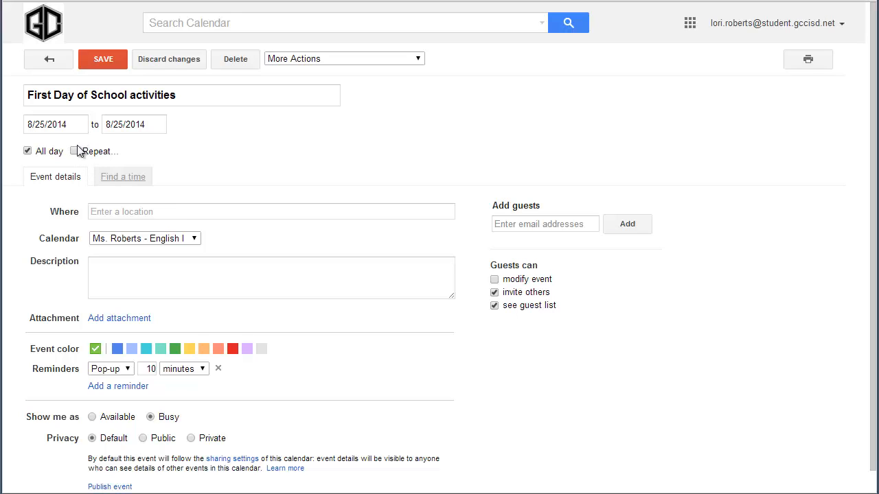
click(185, 96)
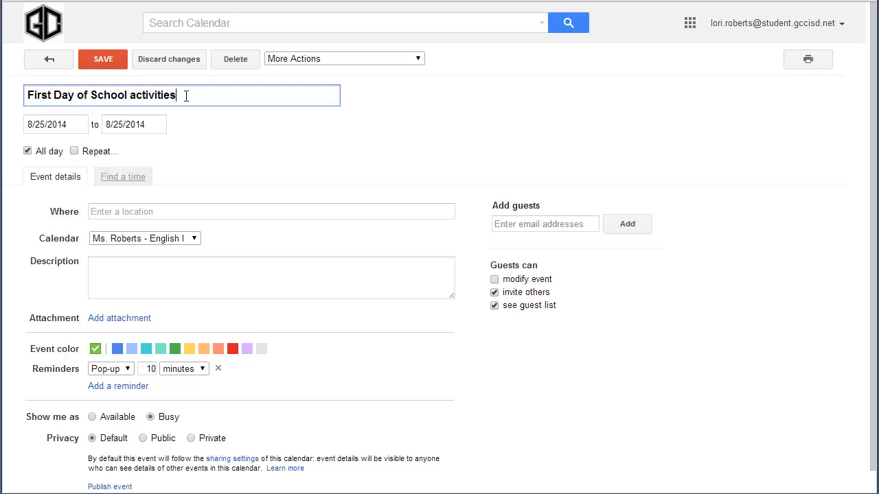
drag(203, 96, 26, 95)
text(V)
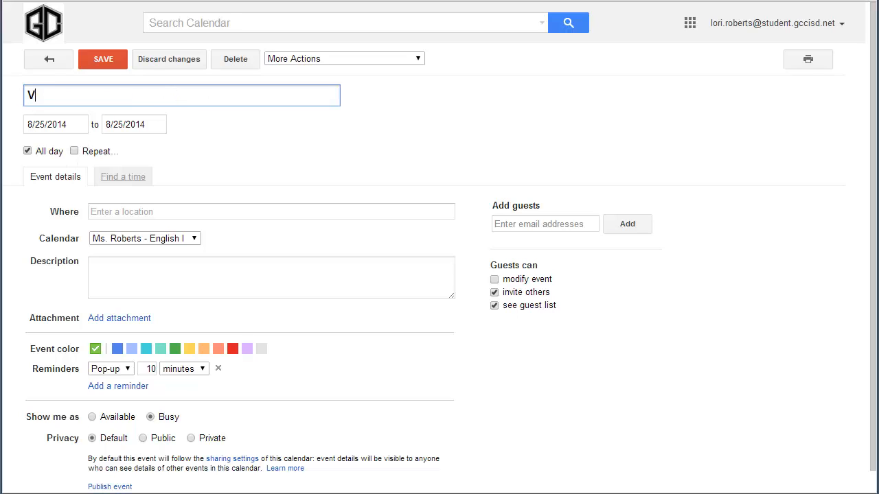
text(ocabulary Quiz)
Turn on repetition for the Vocabulary Quiz event and make it recur weekly on Friday instead of Monday.
click(74, 150)
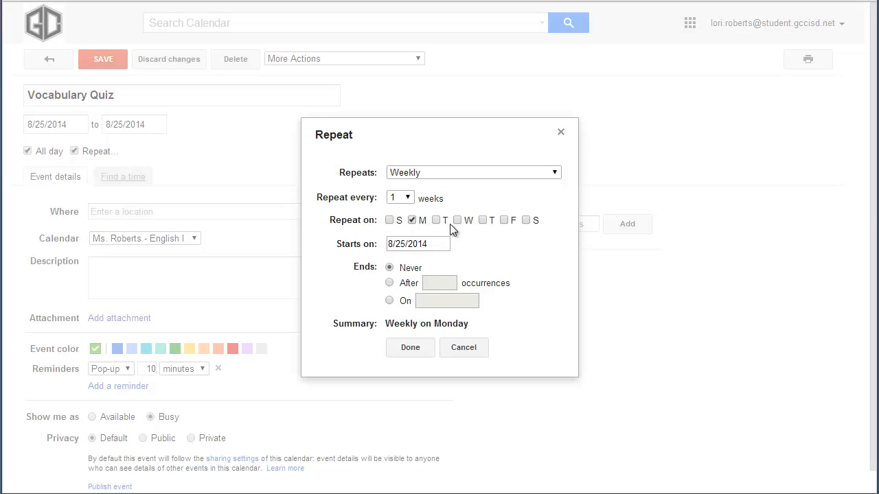
click(505, 220)
click(412, 220)
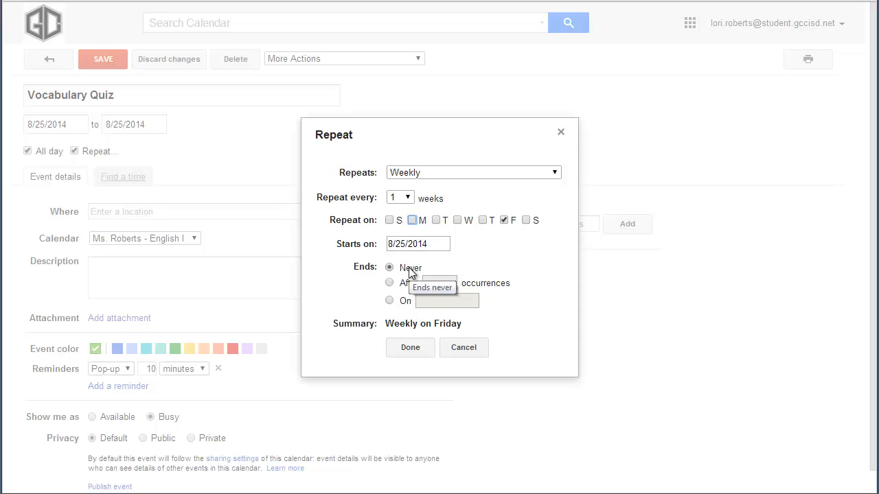
Set the quiz's weekly recurrence to end on 6/5/2015 and apply the repeat settings.
click(389, 300)
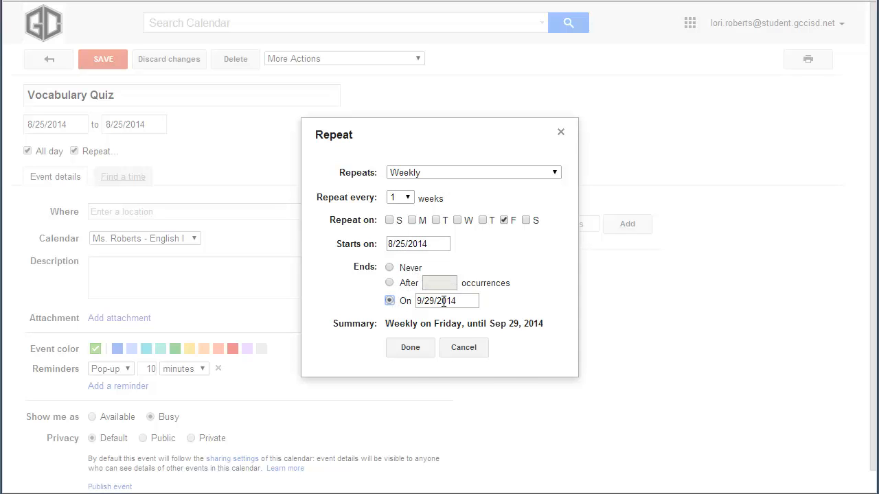
click(443, 302)
click(517, 319)
click(517, 319)
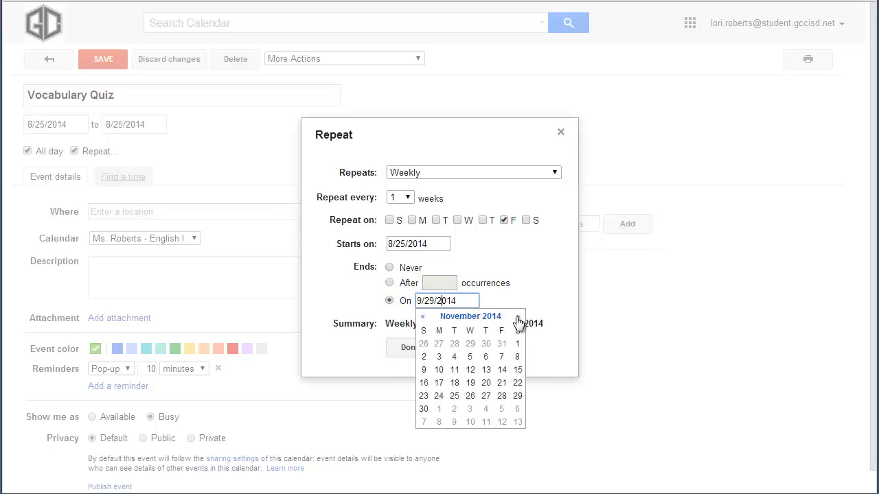
click(517, 319)
click(517, 319)
click(517, 318)
click(518, 318)
click(517, 318)
click(517, 319)
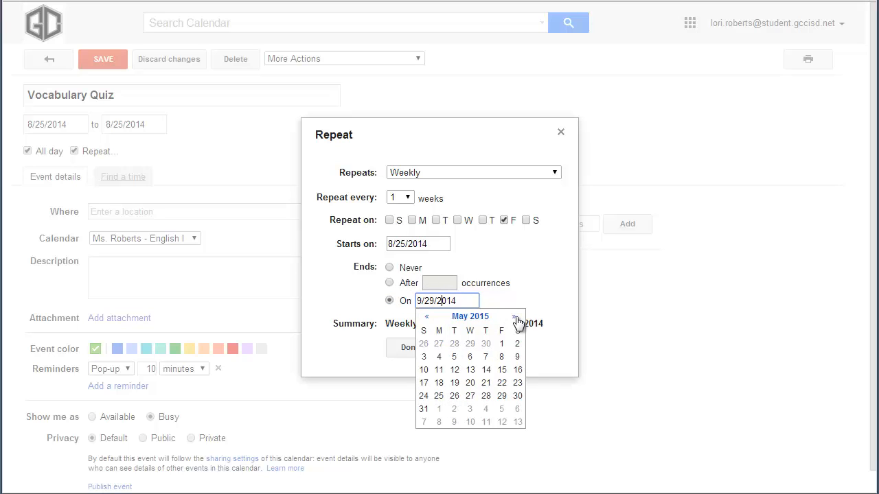
click(514, 317)
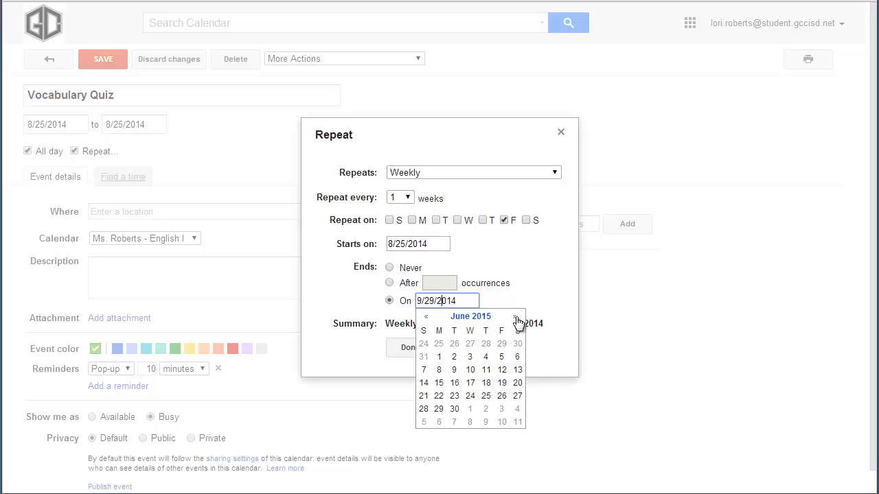
click(502, 357)
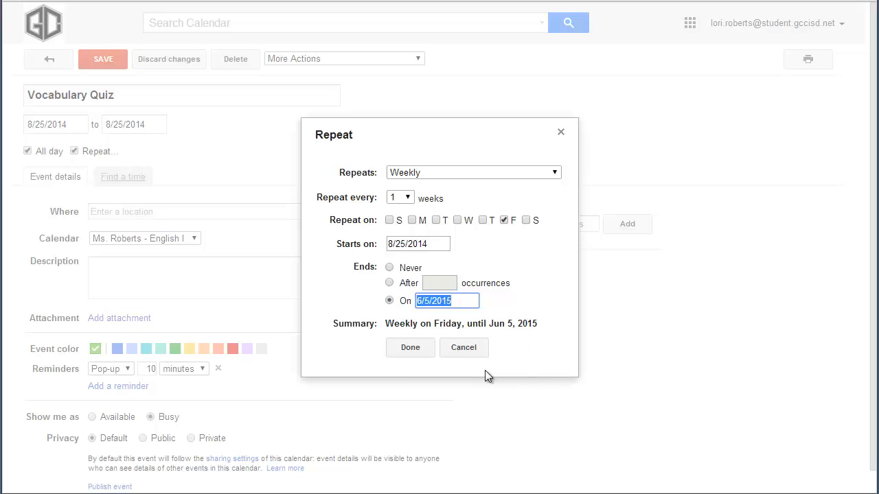
click(408, 350)
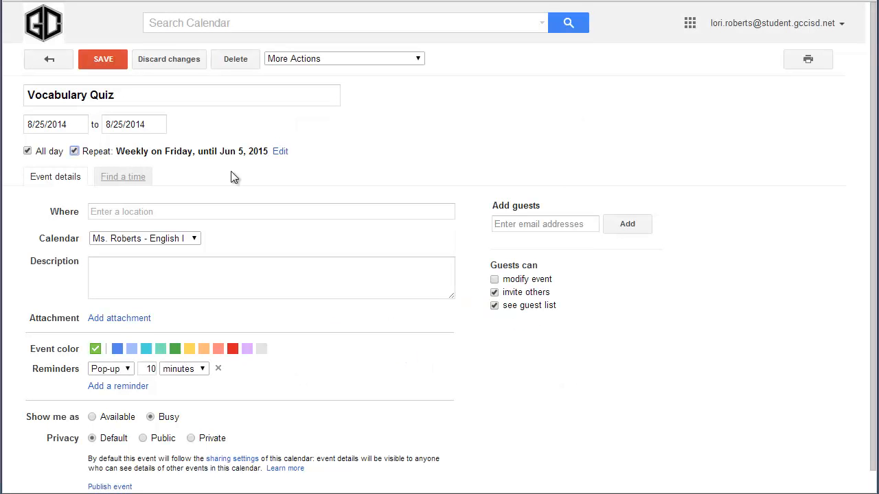
Browse the My Drive files that can be attached to the Vocabulary Quiz event.
click(121, 319)
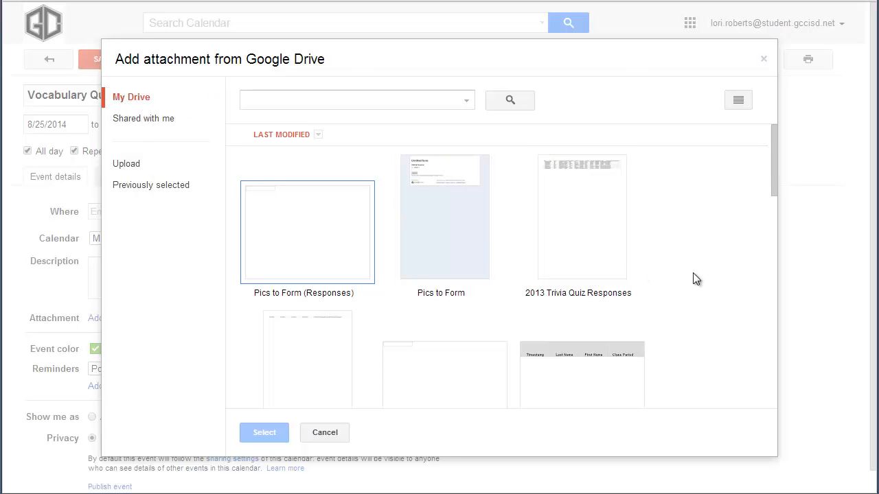
scroll(693, 278, down, 5)
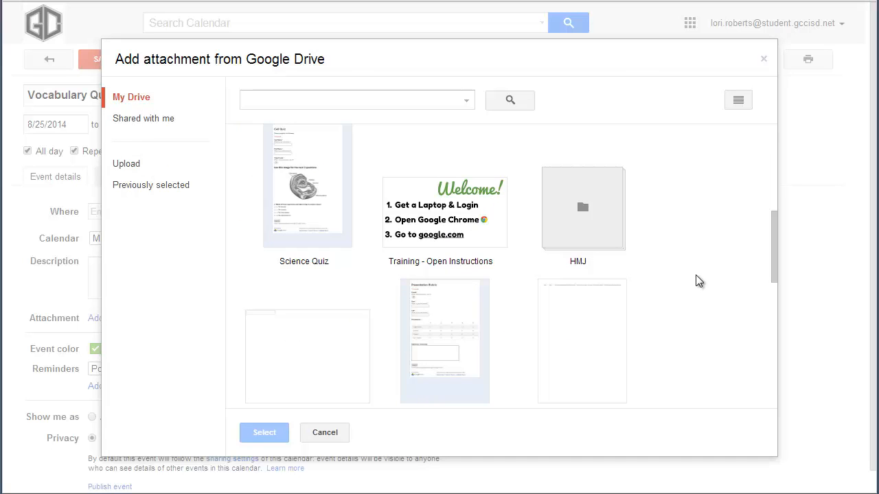
scroll(698, 281, down, 1)
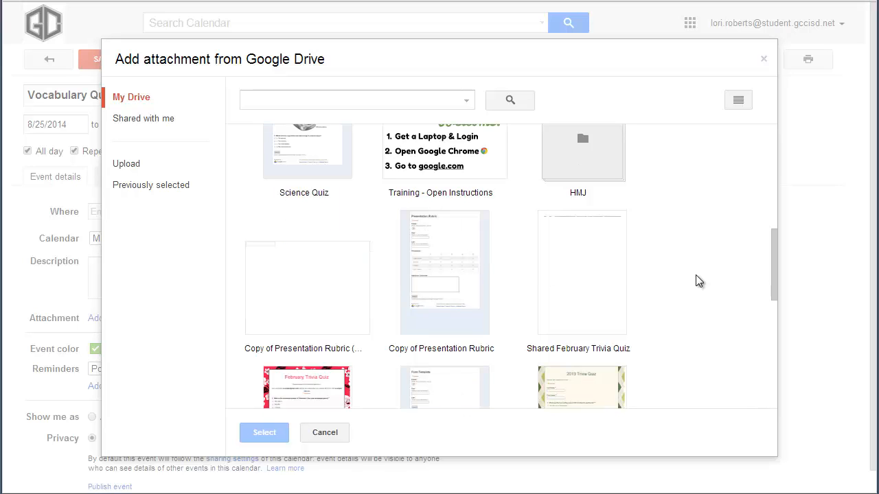
scroll(695, 281, up, 2)
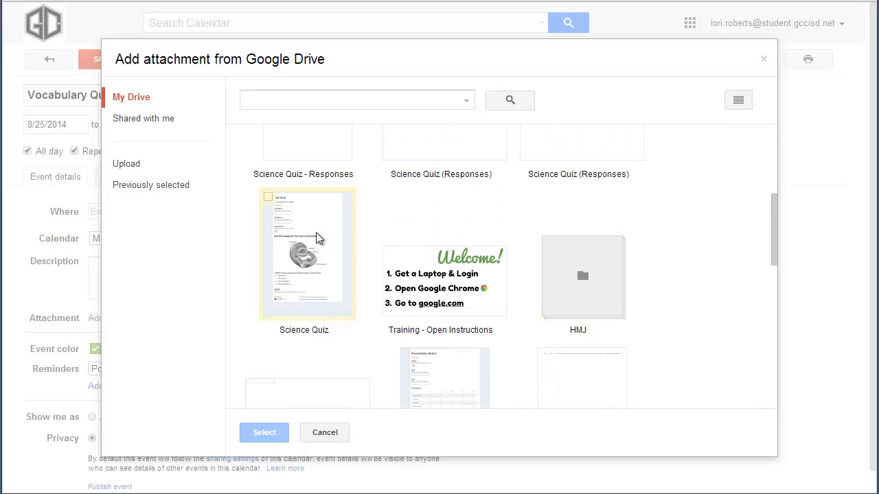
scroll(711, 285, down, 4)
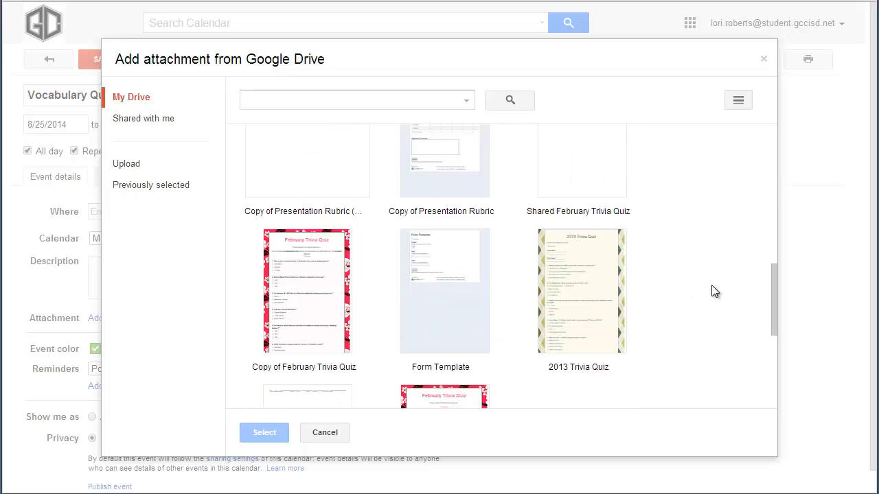
scroll(711, 285, down, 3)
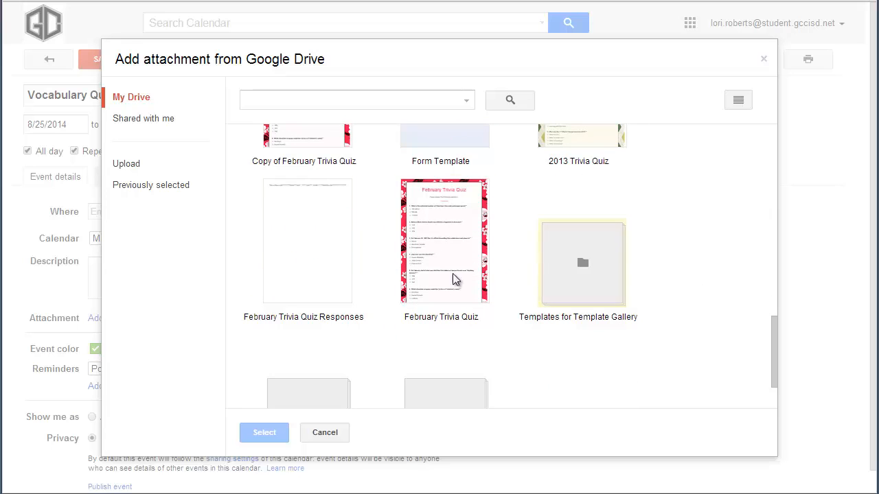
scroll(657, 310, down, 1)
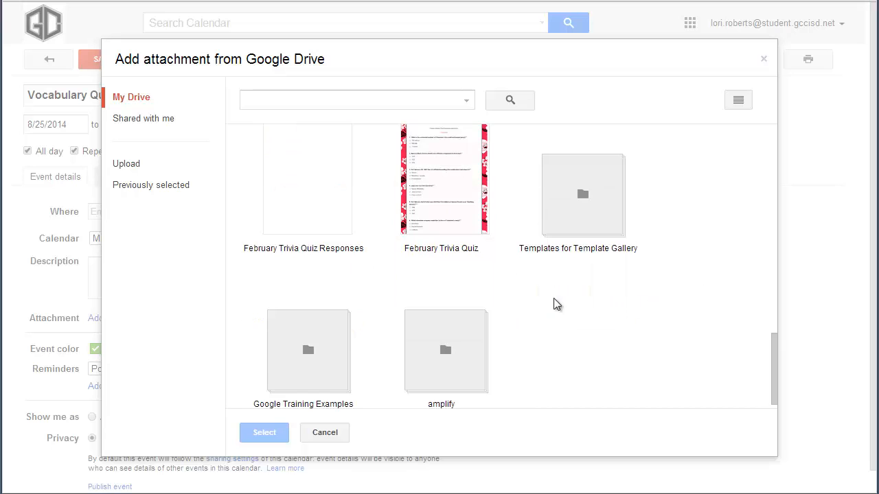
scroll(542, 300, up, 10)
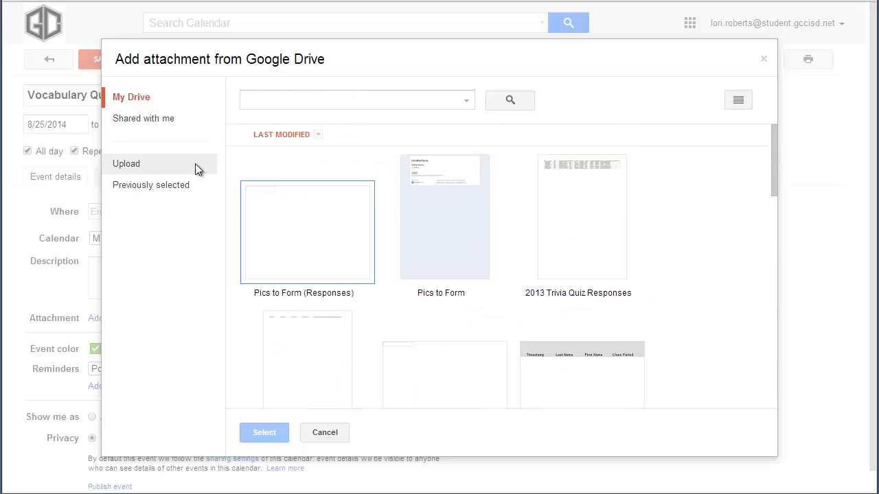
Upload MindShift-TeachersGuideToVideos.pdf as the Vocabulary Quiz attachment and save the event.
click(130, 172)
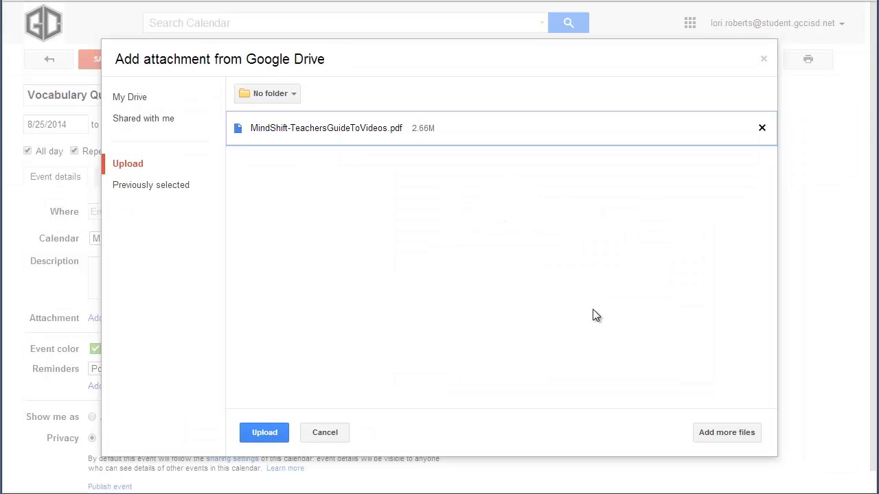
click(265, 433)
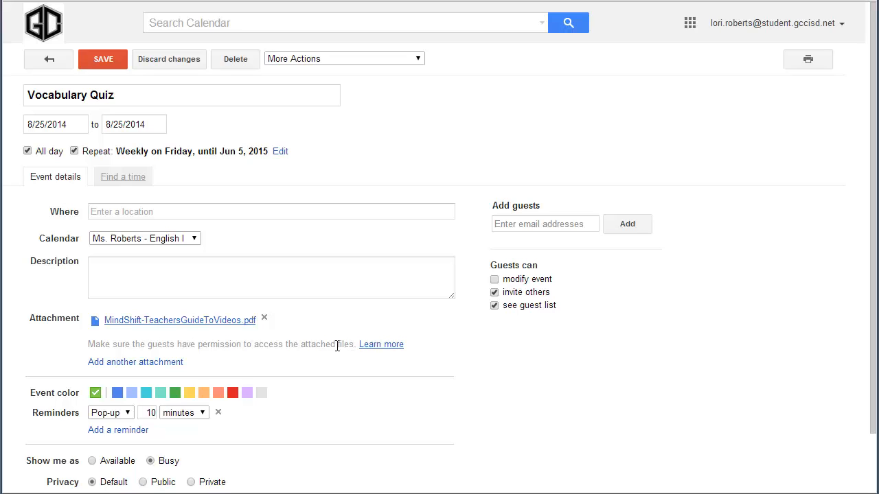
scroll(337, 344, down, 1)
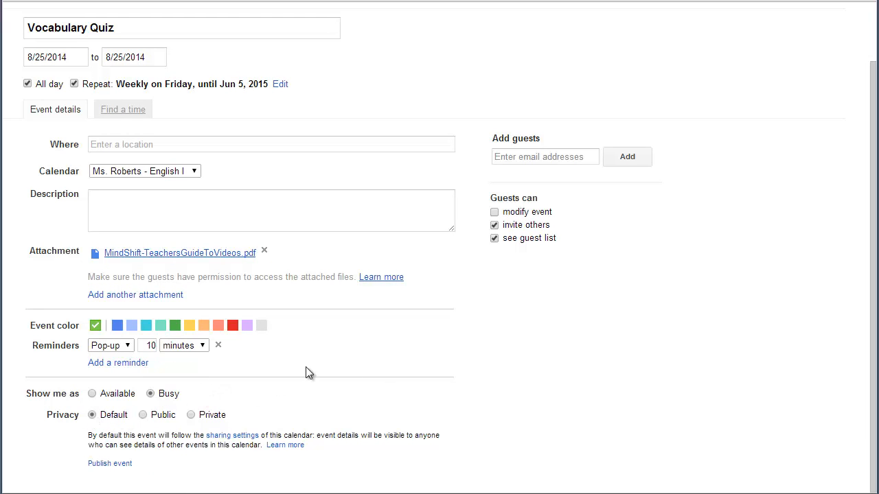
scroll(379, 377, up, 1)
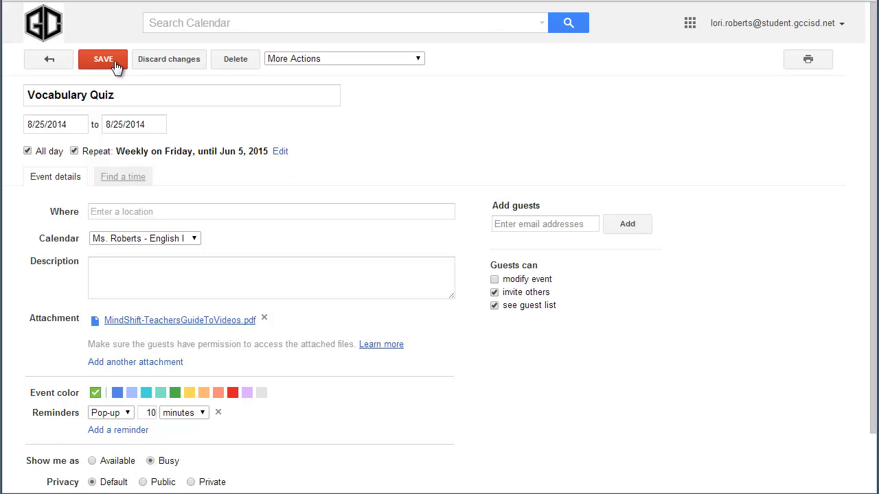
click(86, 63)
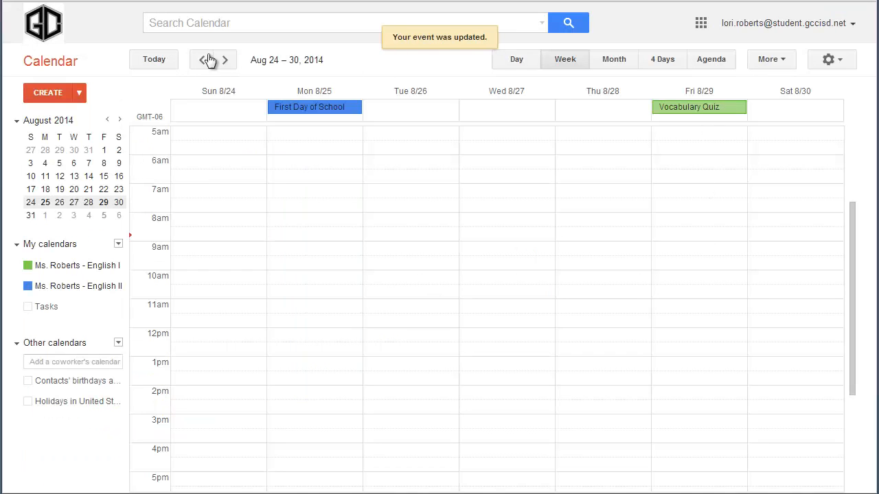
Check the recurring Vocabulary Quiz across the following weeks and, in month view, across September 2014 and its neighbouring months.
click(229, 63)
click(232, 64)
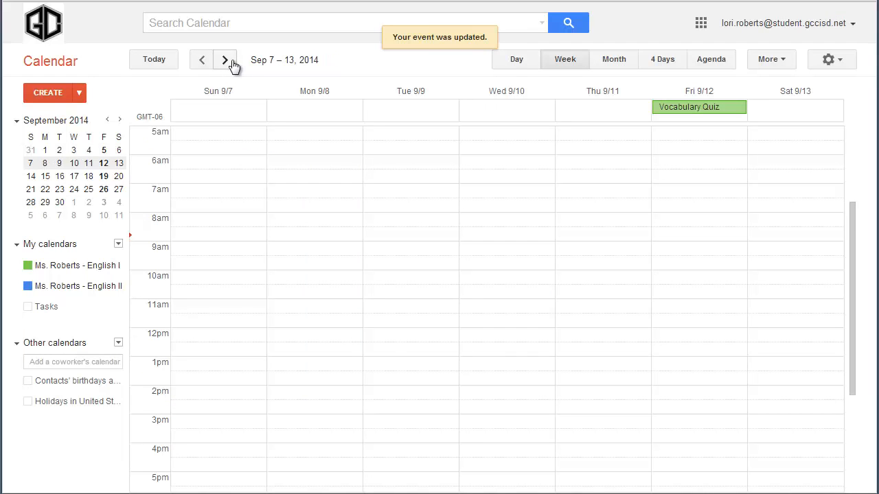
click(232, 64)
click(626, 67)
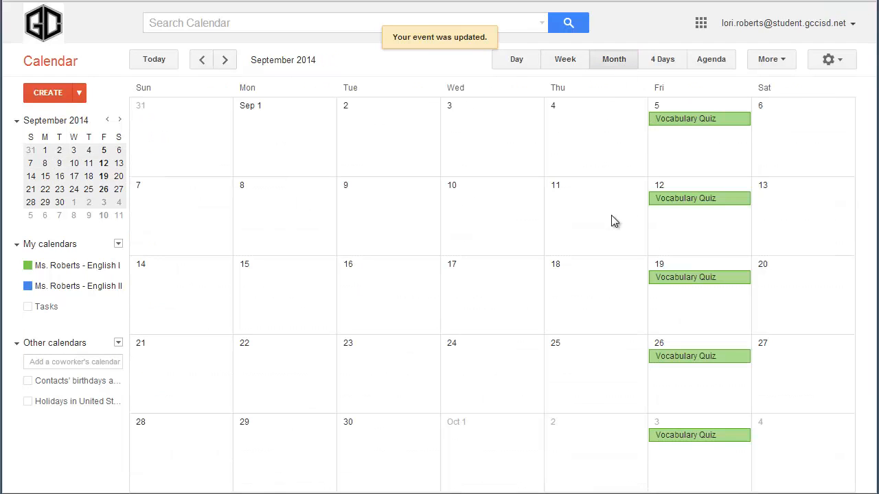
click(226, 61)
click(197, 62)
click(197, 64)
click(223, 62)
Copy the recurring Vocabulary Quiz from its September 5 occurrence to the English II calendar and save the copy.
click(671, 127)
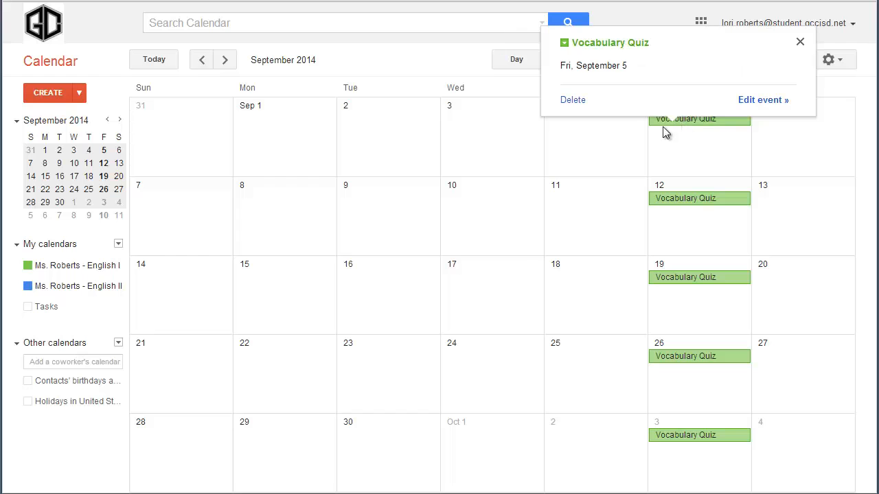
click(764, 100)
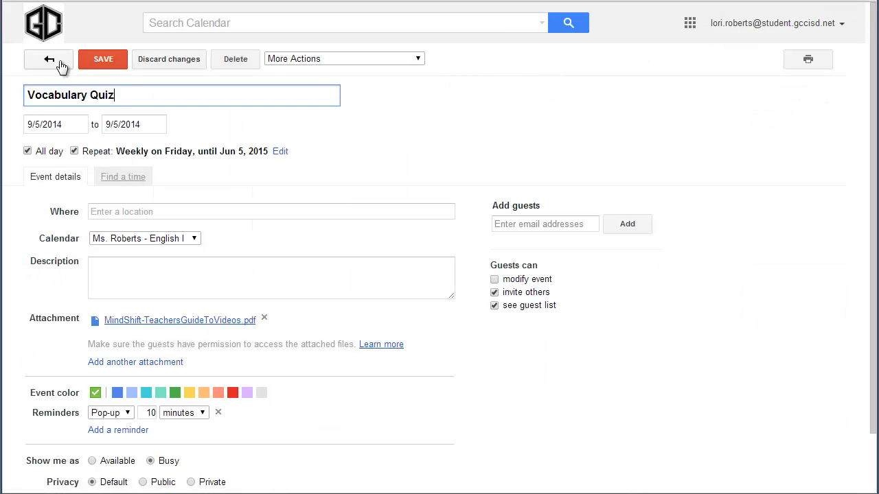
click(420, 59)
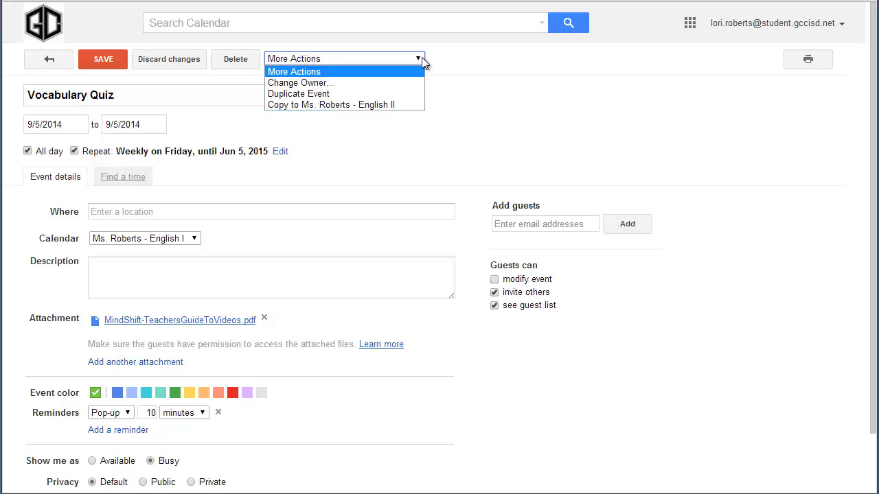
click(372, 107)
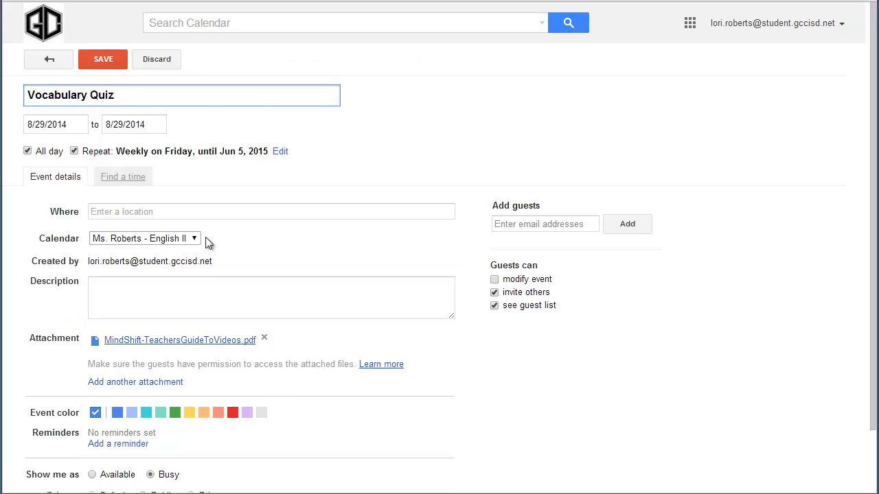
scroll(310, 384, down, 2)
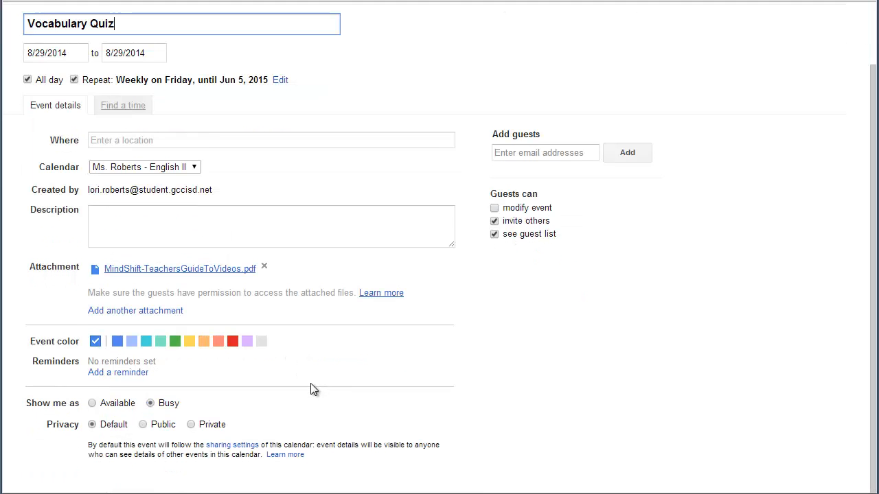
scroll(310, 388, up, 2)
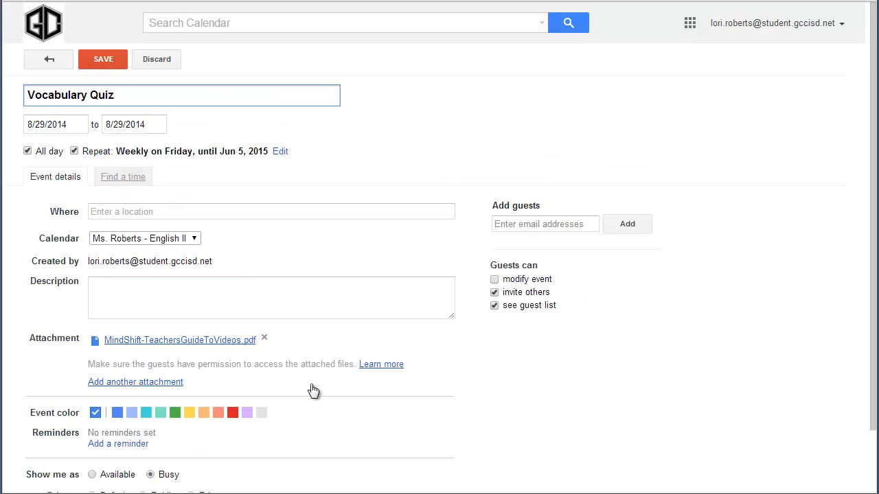
click(103, 60)
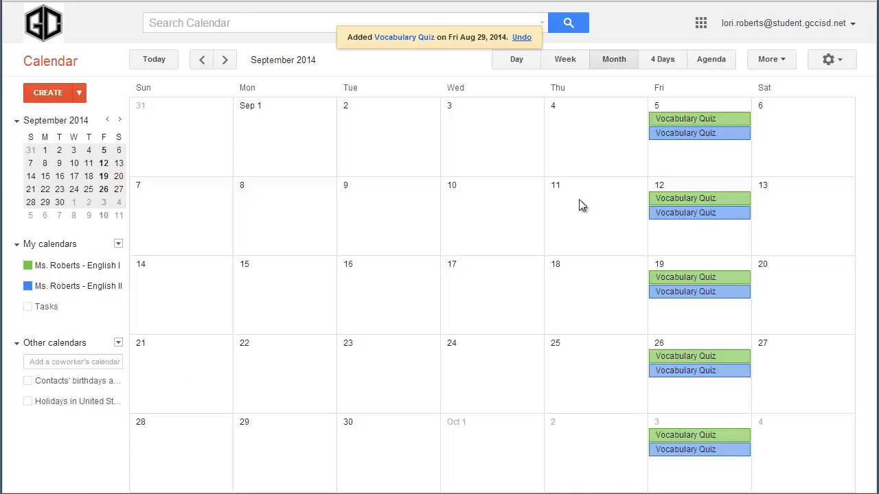
Look through the months from August to December 2014 for the weekly quizzes in both class calendars.
key(n)
key(n)
key(n)
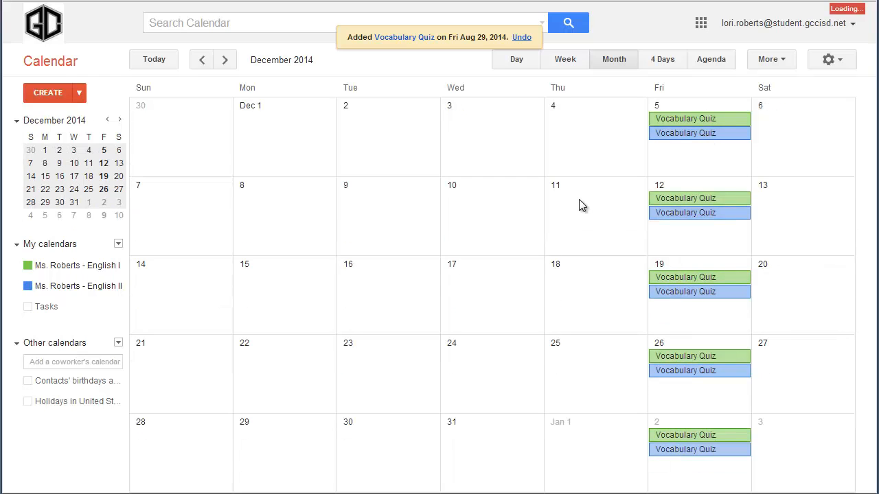
key(p)
key(p)
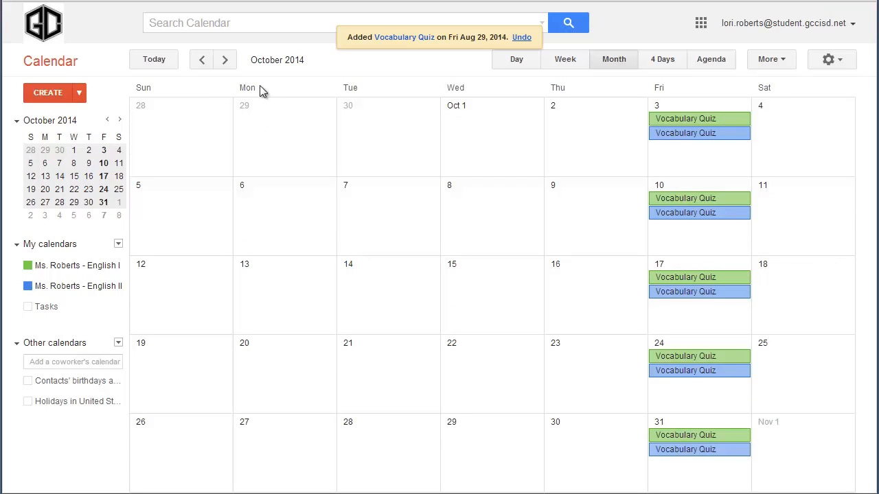
click(205, 61)
click(204, 61)
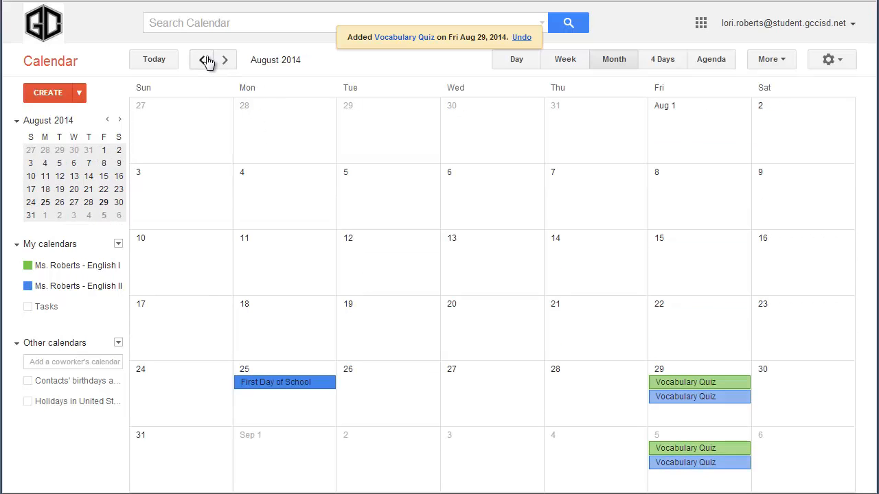
click(223, 62)
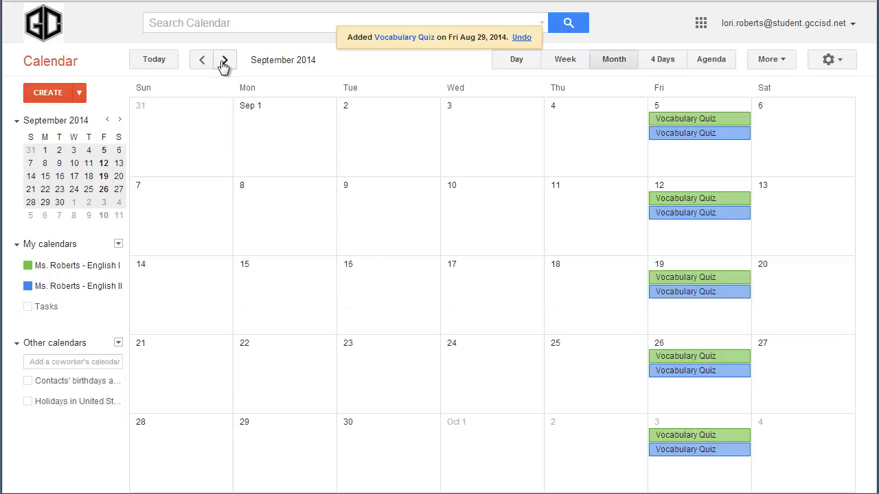
click(505, 217)
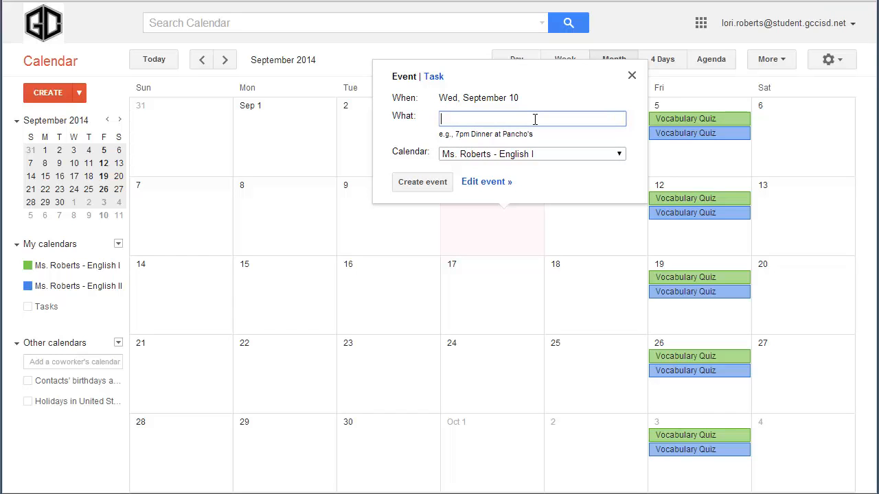
click(547, 154)
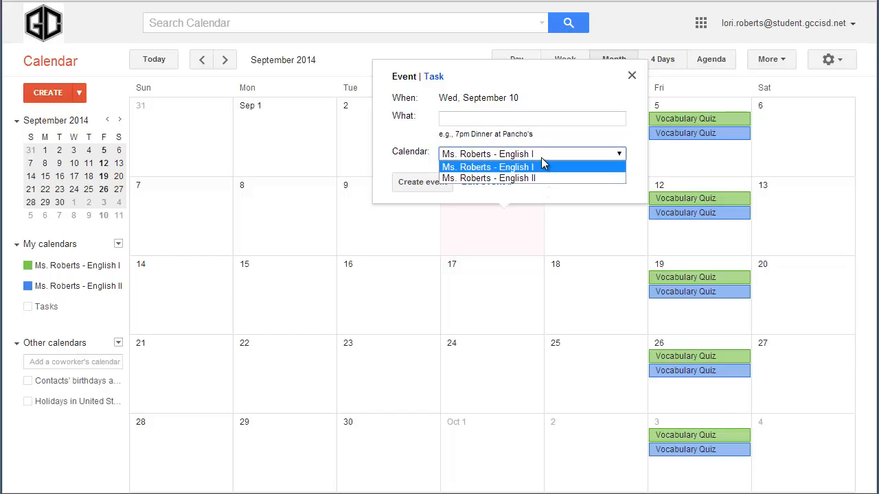
click(633, 76)
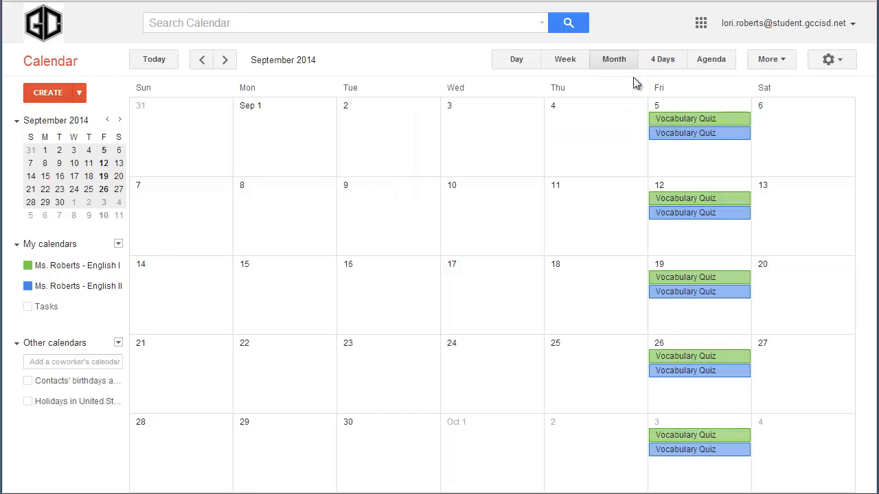
Move the August 25 "First Day of School" event to the English I calendar, save it and return to September 2014.
click(203, 59)
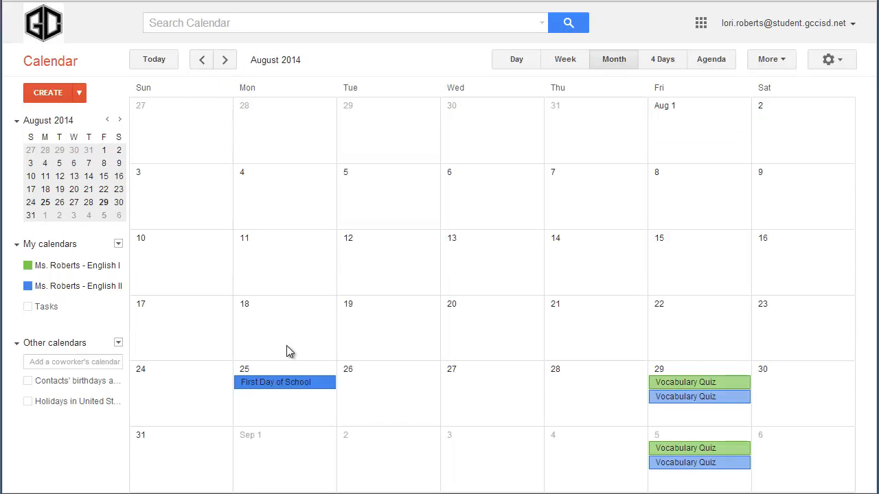
click(283, 388)
click(367, 365)
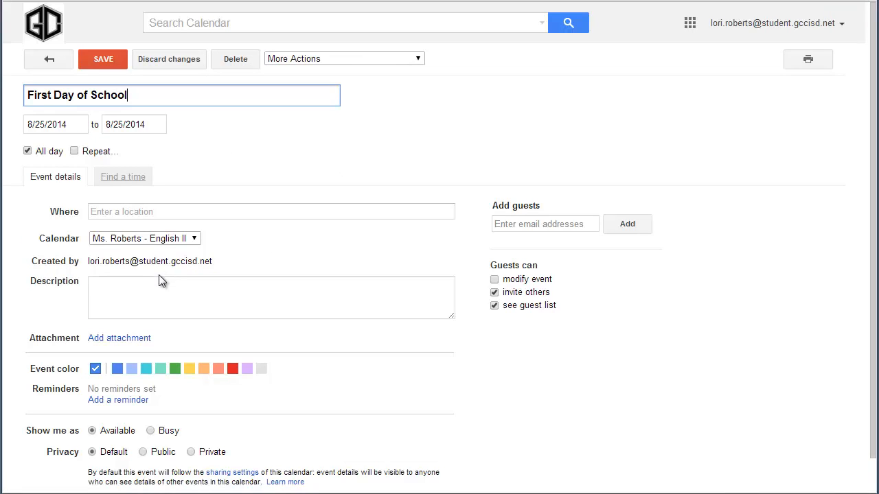
click(103, 245)
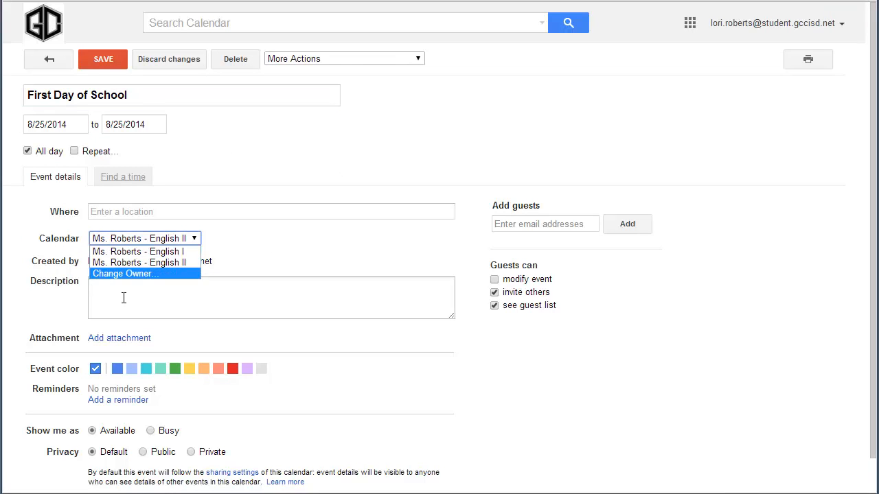
click(132, 251)
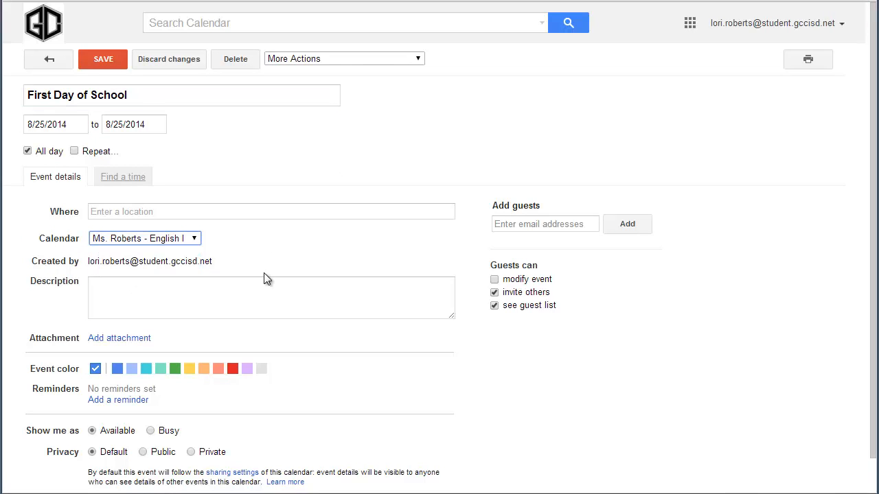
click(105, 60)
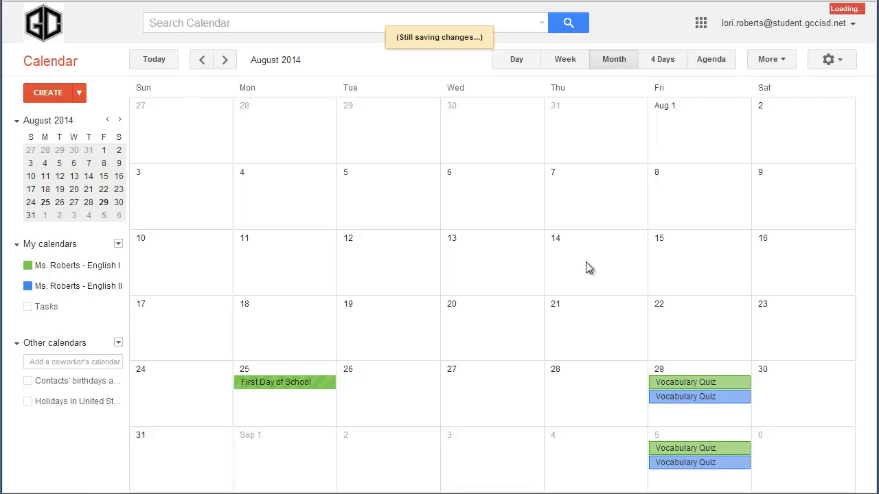
click(225, 60)
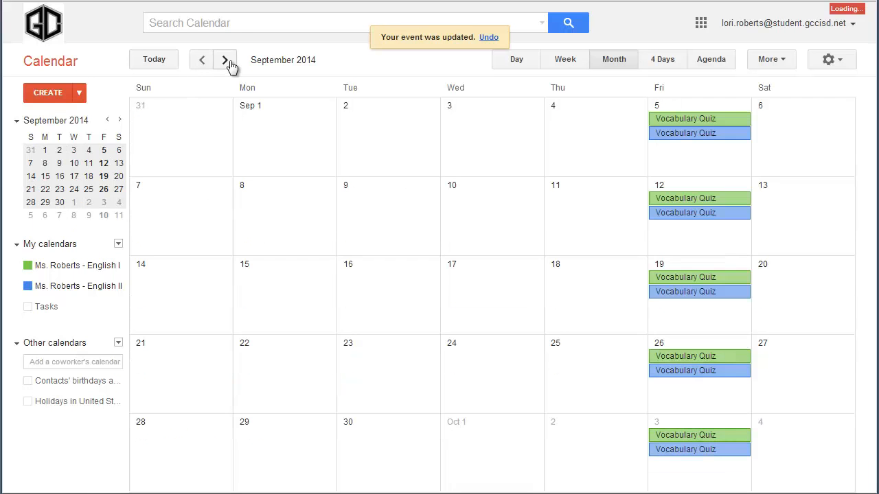